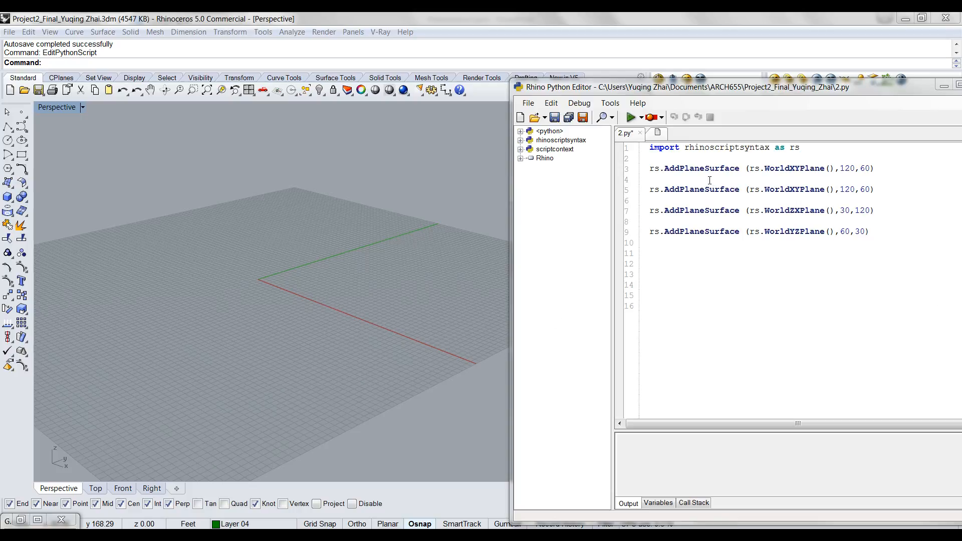
Run the 2.py Python script to add two XY, one ZX and one YZ plane surfaces.
click(628, 120)
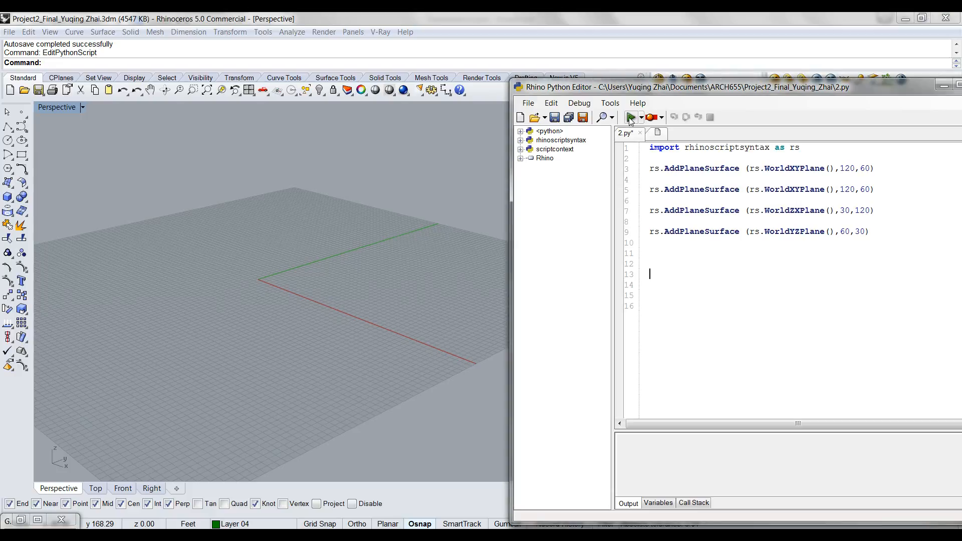
click(631, 120)
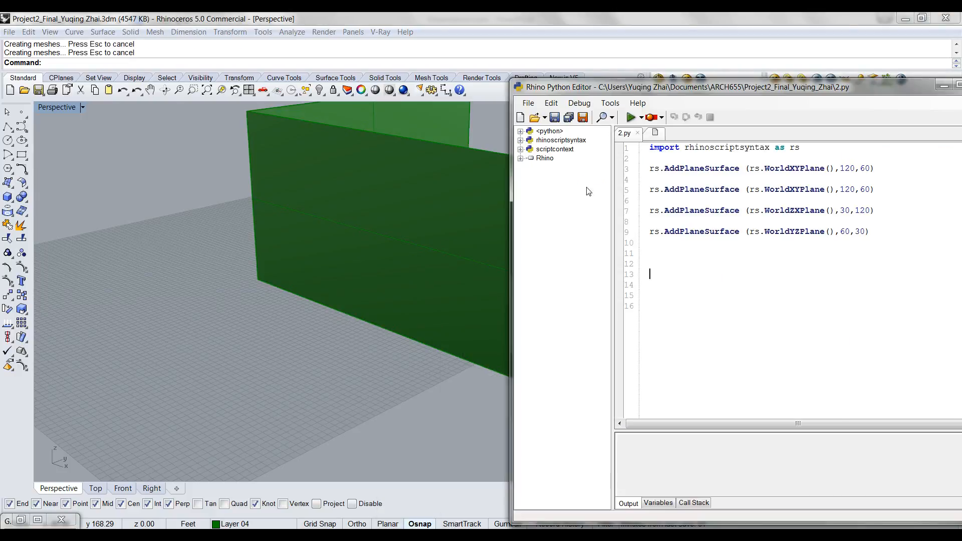
right_drag(411, 250, 250, 245)
scroll(271, 293, down, 4)
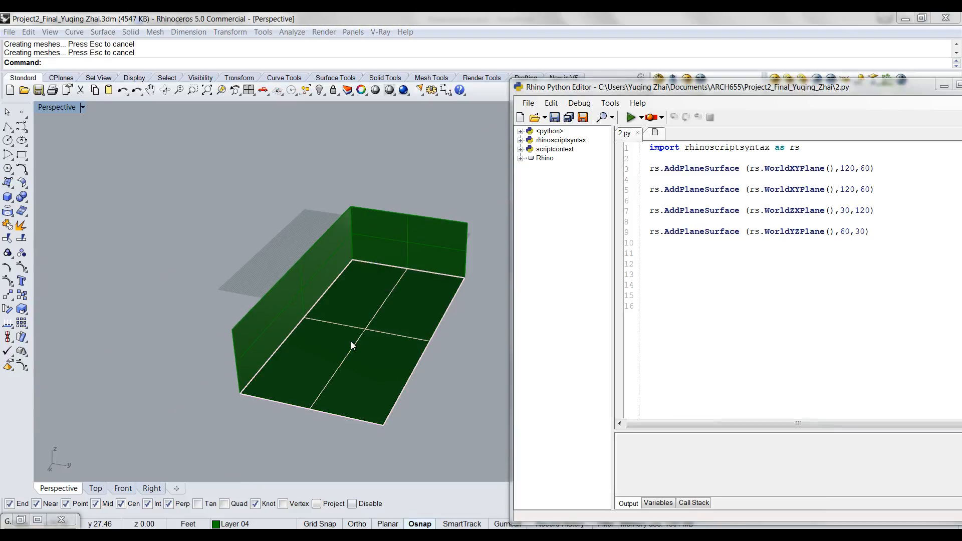
Move one of the two horizontal plane surfaces from the floor corner up to the top corner of the walls.
click(351, 342)
click(373, 263)
text(Move)
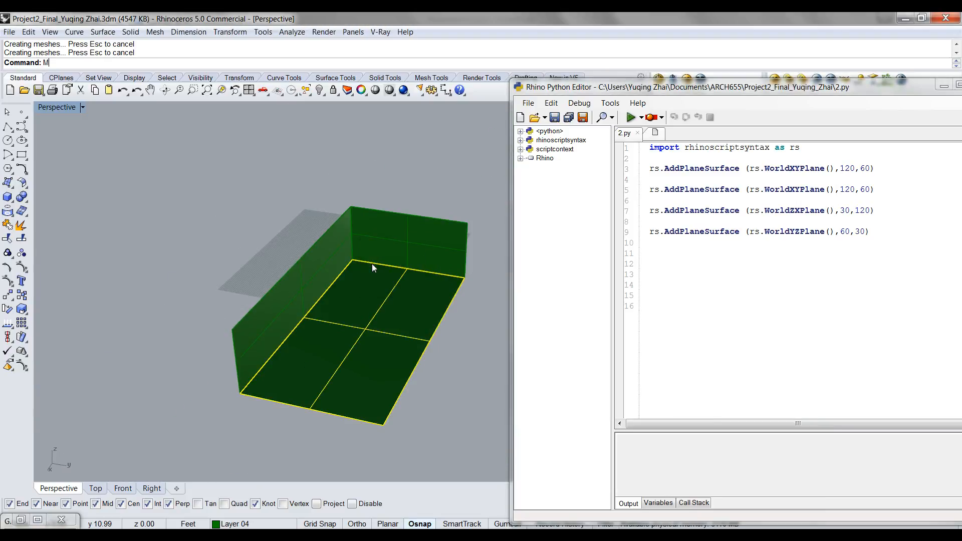
key(Return)
click(353, 261)
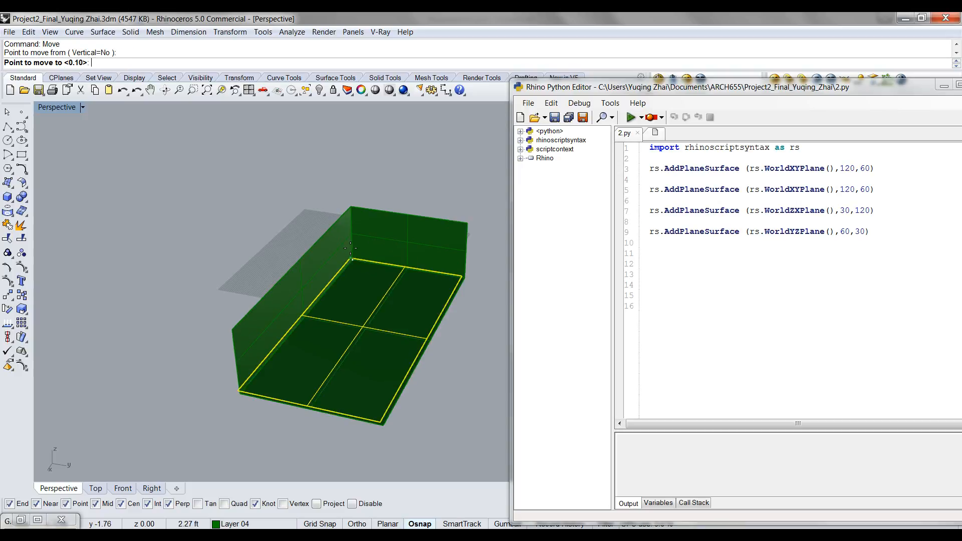
click(352, 209)
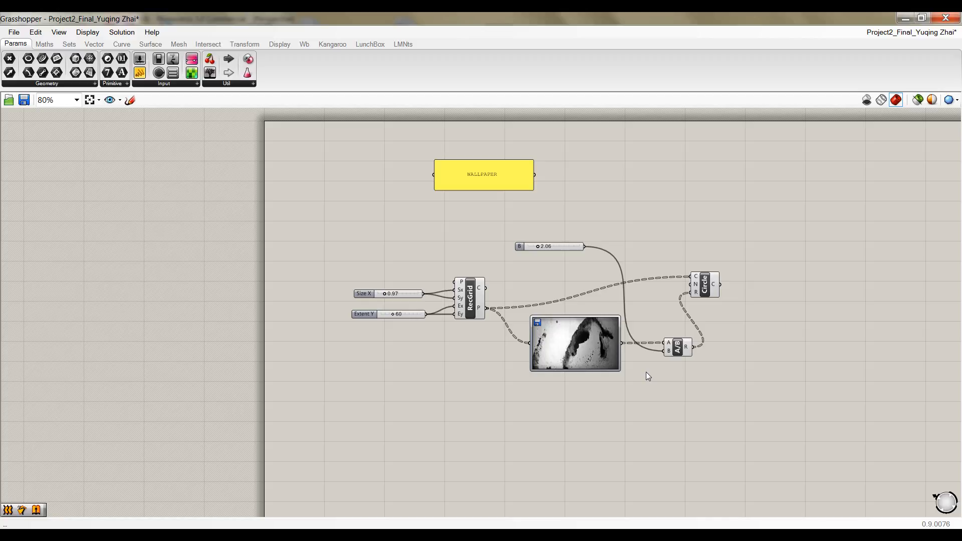
Review the WALLPAPER Image Sampler's domain, tiling, channel and file settings, and accept them.
scroll(578, 359, up, 4)
right_click(580, 359)
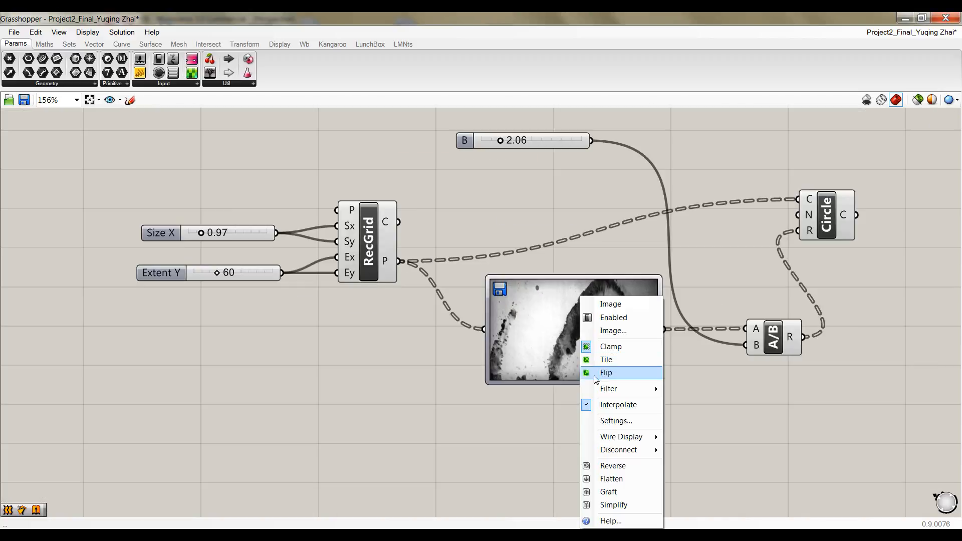
click(611, 423)
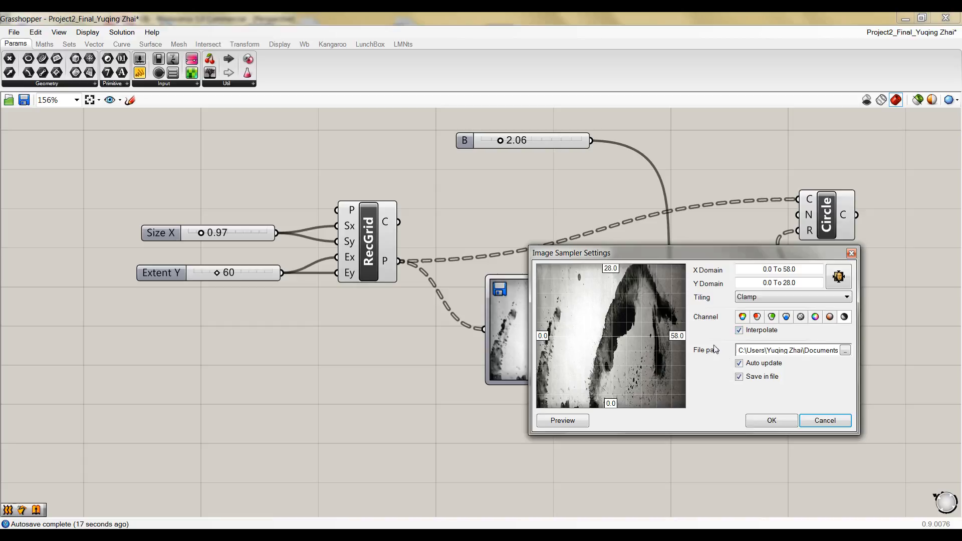
click(771, 424)
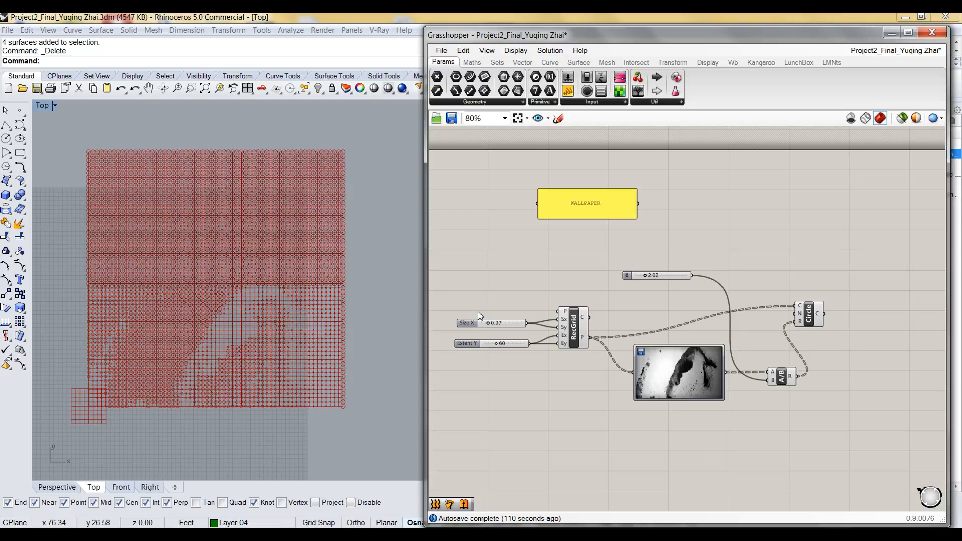
Set the divisor slider B of the WALLPAPER definition to 1.73.
scroll(652, 266, up, 4)
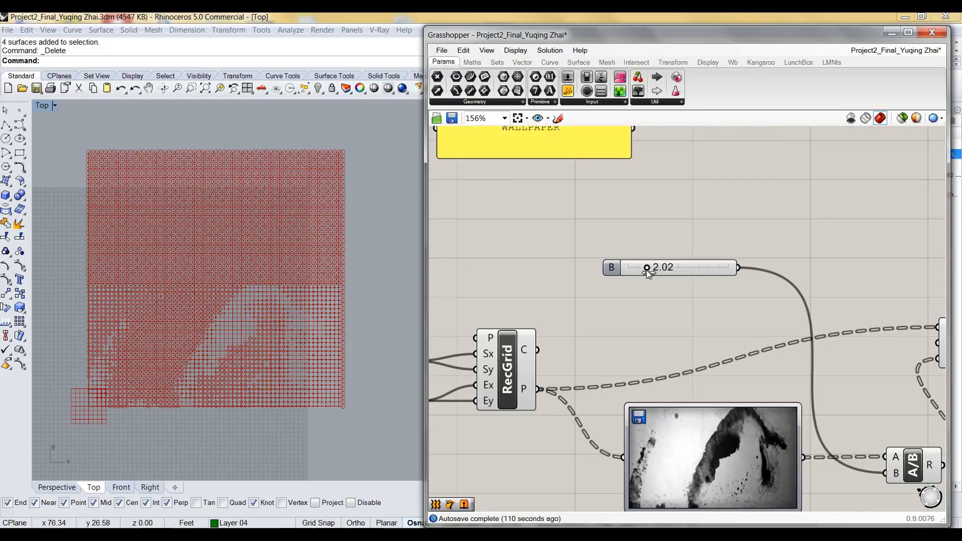
mouse_move(653, 273)
mouse_down()
mouse_move(674, 269)
mouse_move(644, 268)
mouse_up()
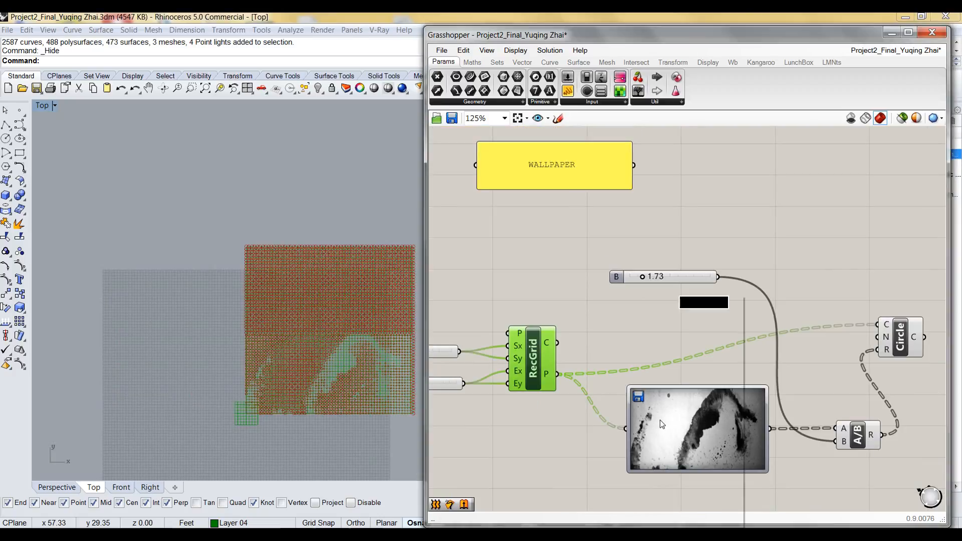
Check the Image Sampler's options and examine the wallpaper circle patterns in the Top view.
right_click(660, 421)
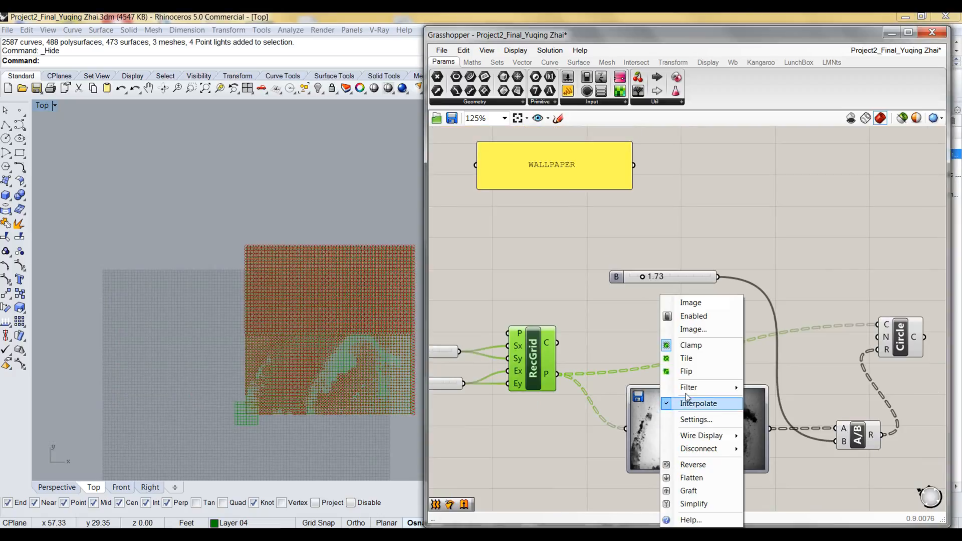
click(705, 356)
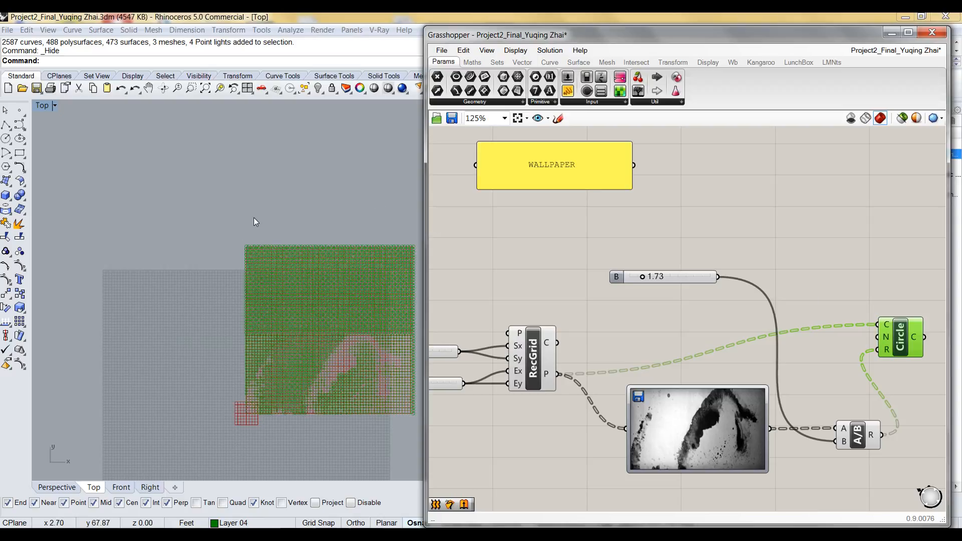
scroll(164, 241, down, 6)
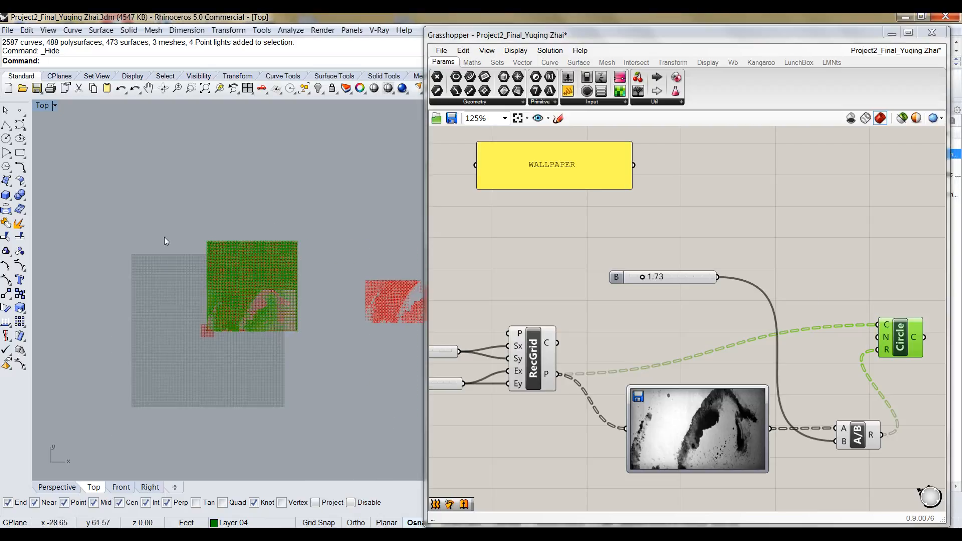
scroll(323, 233, up, 6)
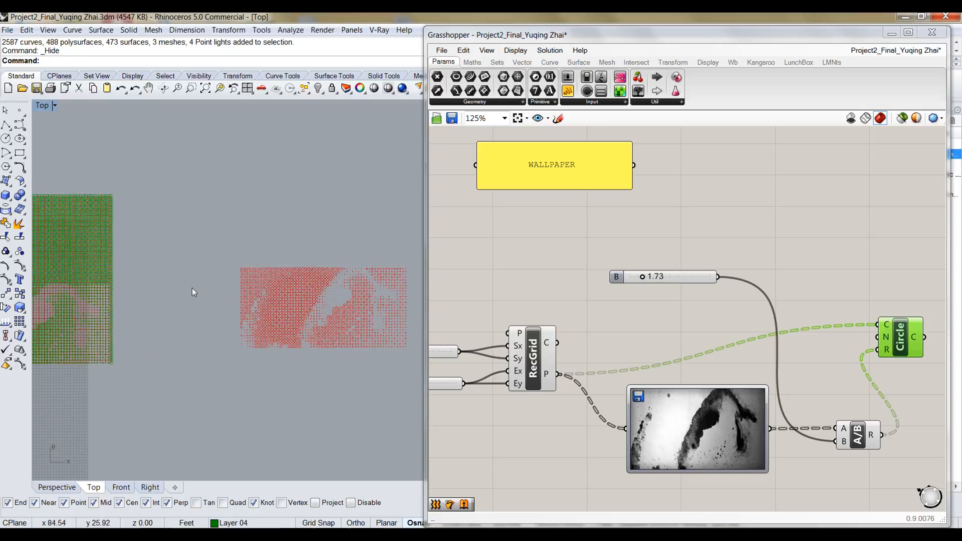
scroll(391, 265, up, 3)
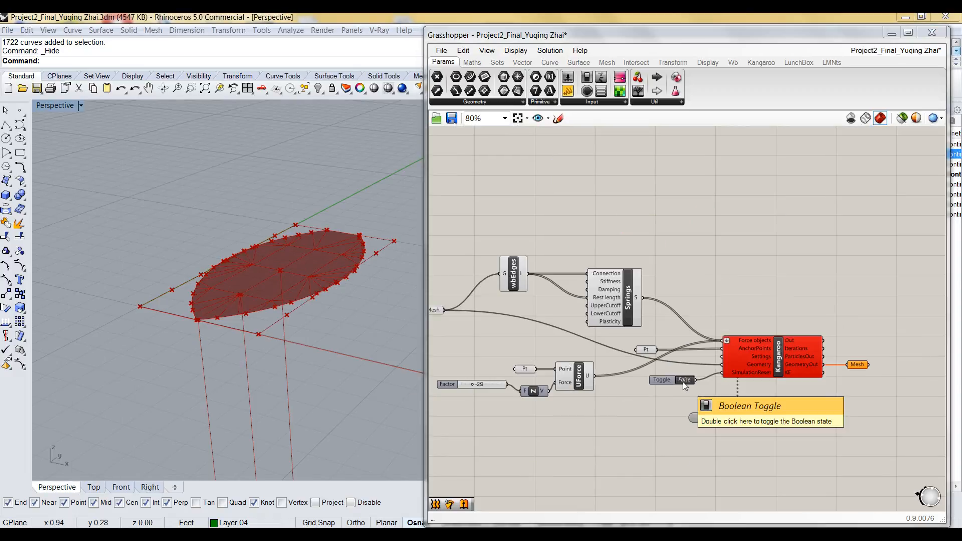
Reset the Kangaroo simulation by setting its Boolean toggle to True, and switch it back to False to run it.
double_click(685, 381)
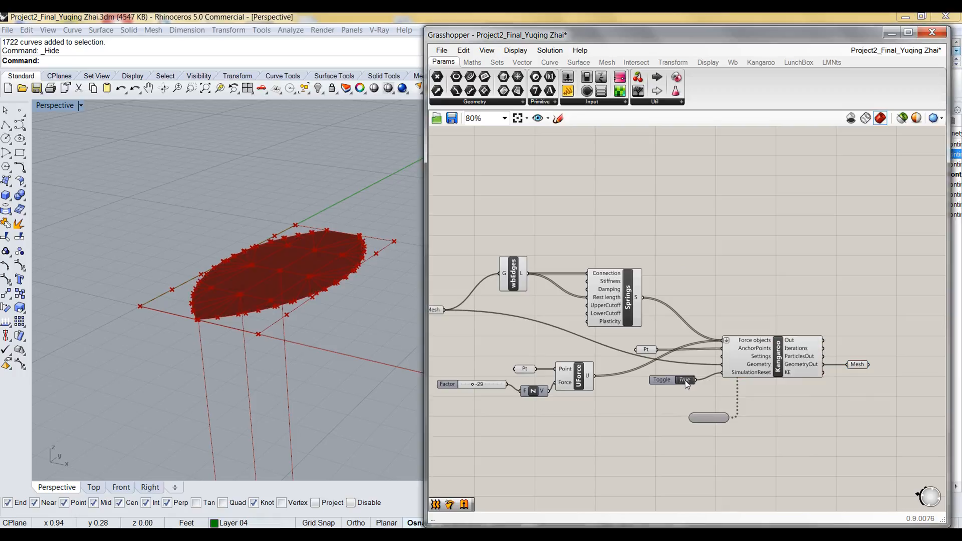
right_drag(334, 374, 327, 350)
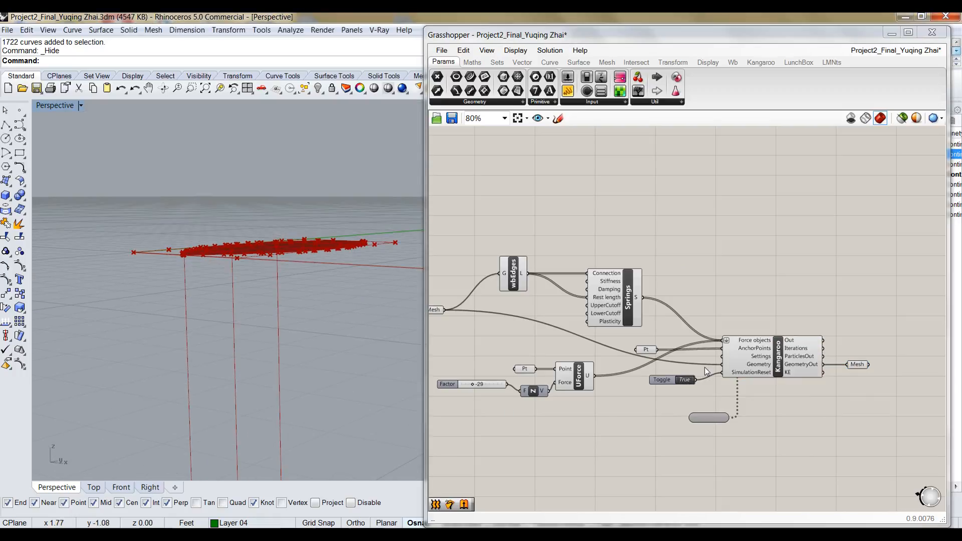
double_click(690, 381)
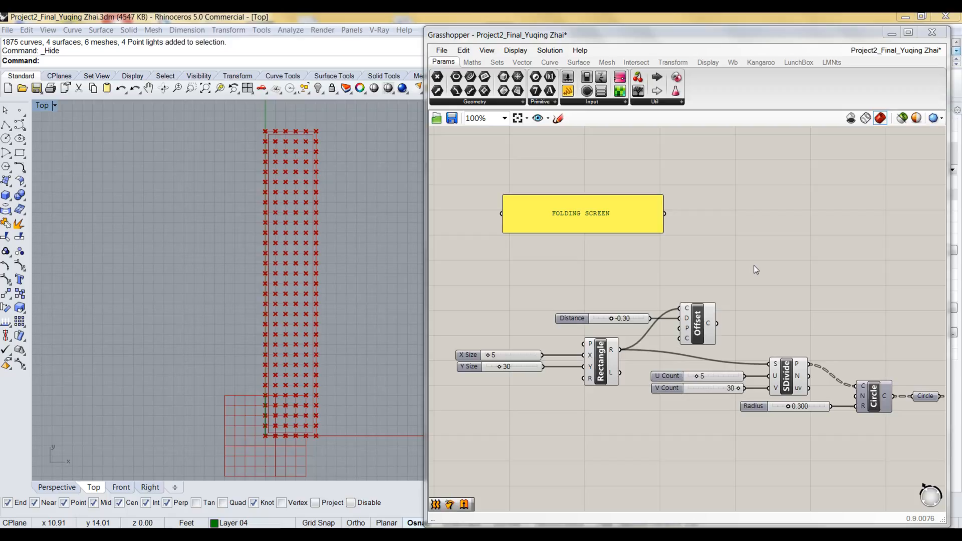
Highlight the FOLDING SCREEN surface division points and turn on the preview of the Circle parameter.
click(794, 384)
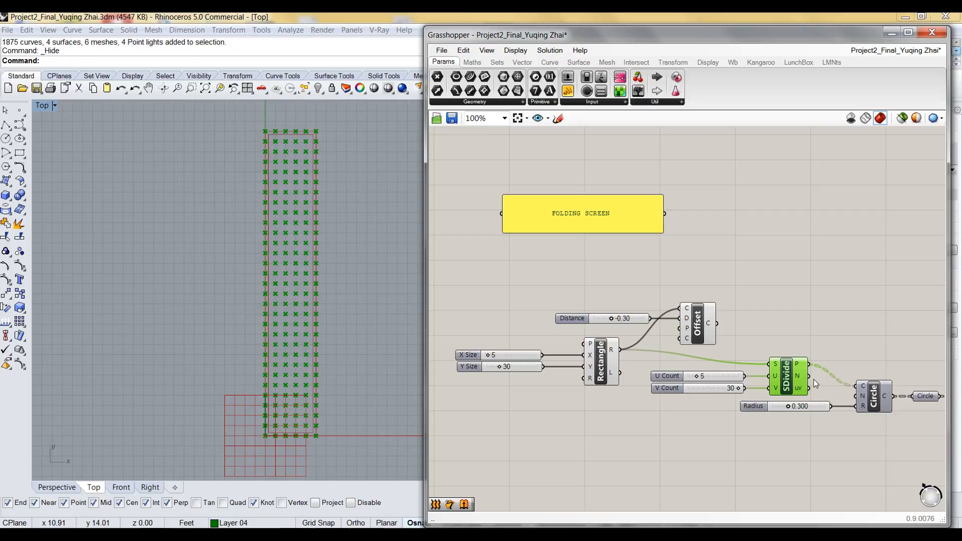
right_click(925, 396)
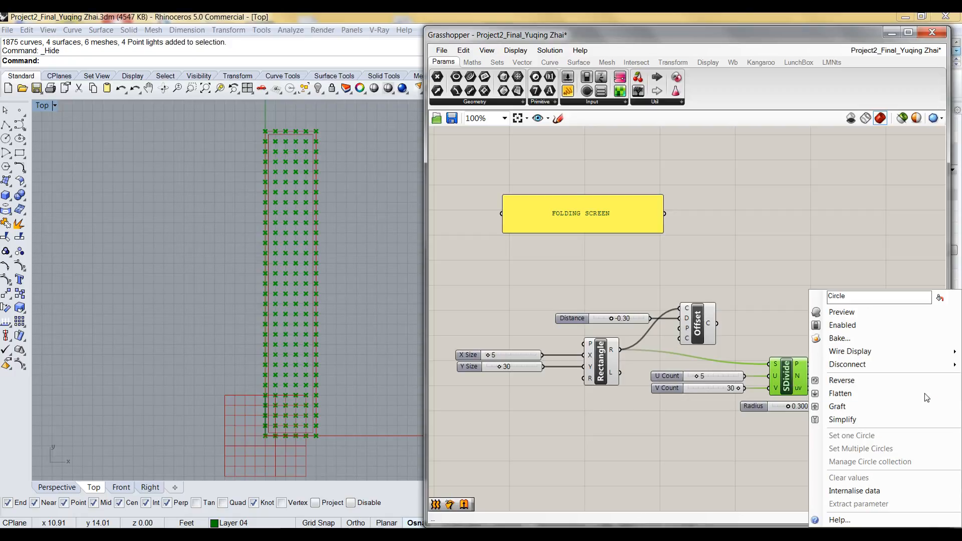
click(872, 312)
scroll(333, 287, up, 3)
scroll(258, 299, down, 3)
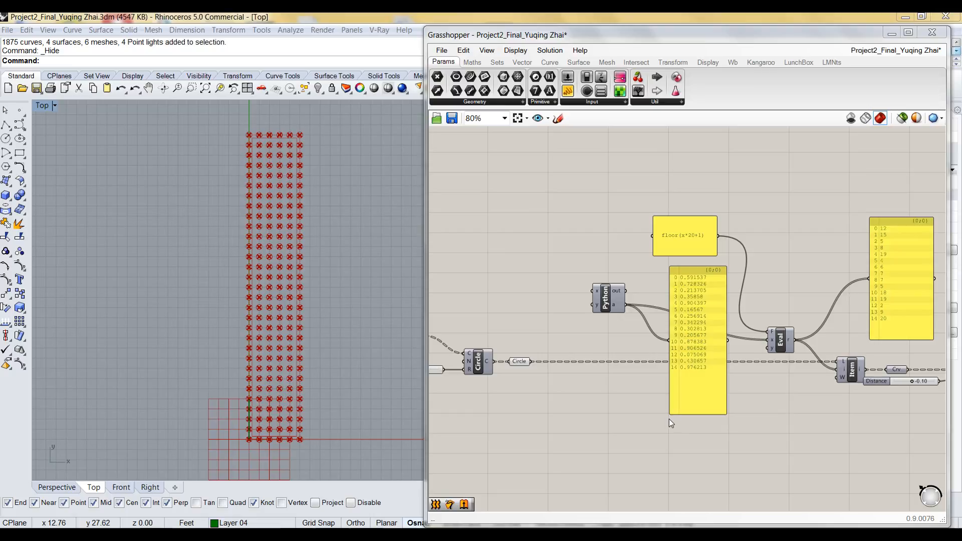
Open the Python component's script and inspect the panel that lists the evaluated floor(x*20+1) values.
double_click(611, 312)
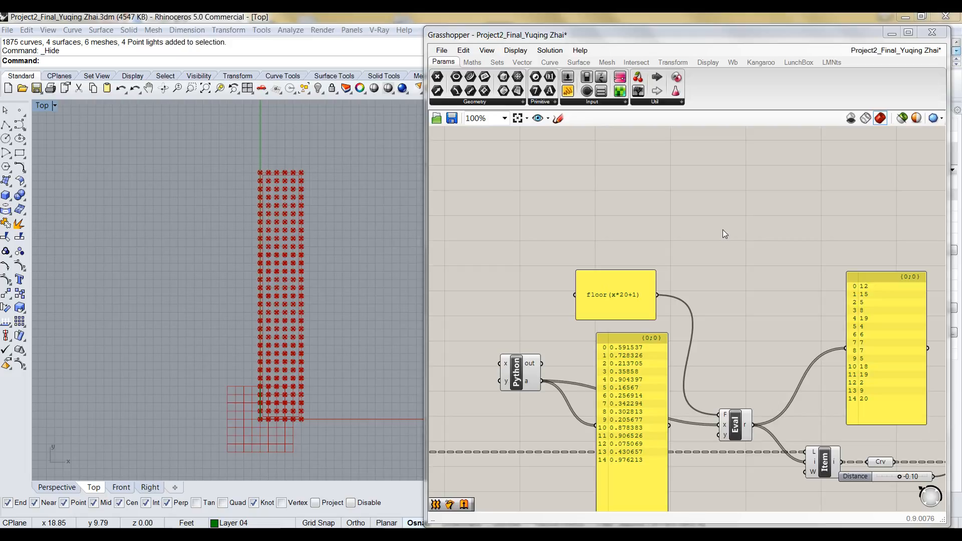
click(902, 357)
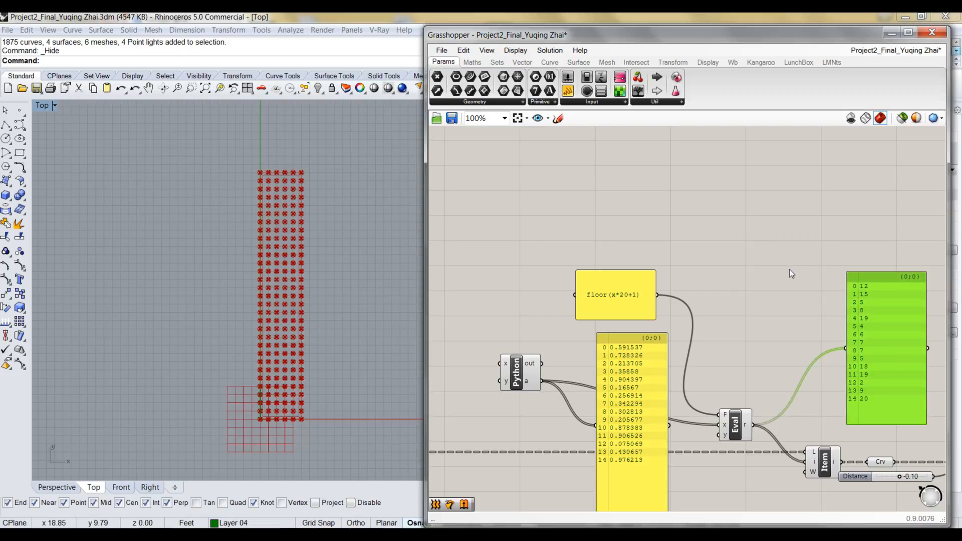
click(768, 255)
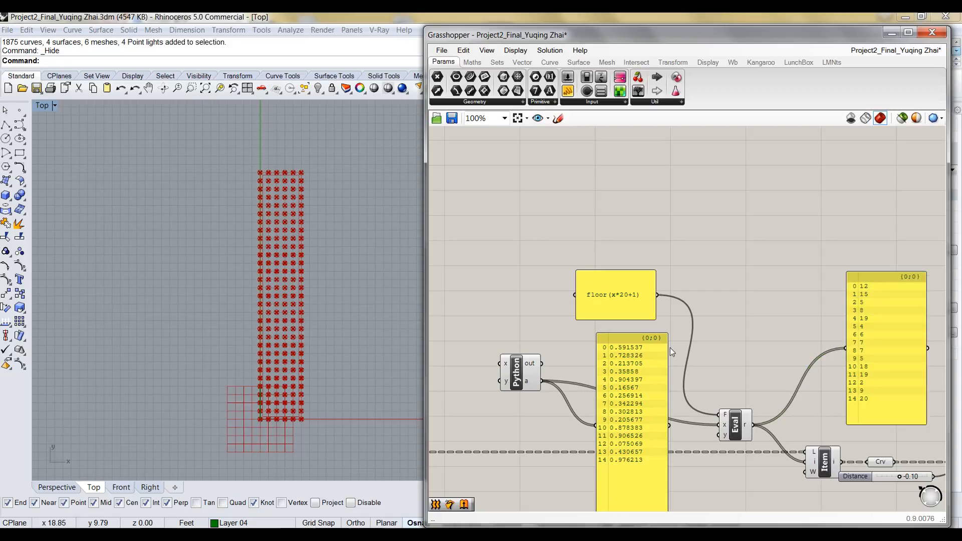
Select the Item component and its Crv parameter to examine which screen circles they pick in the Top view.
click(826, 460)
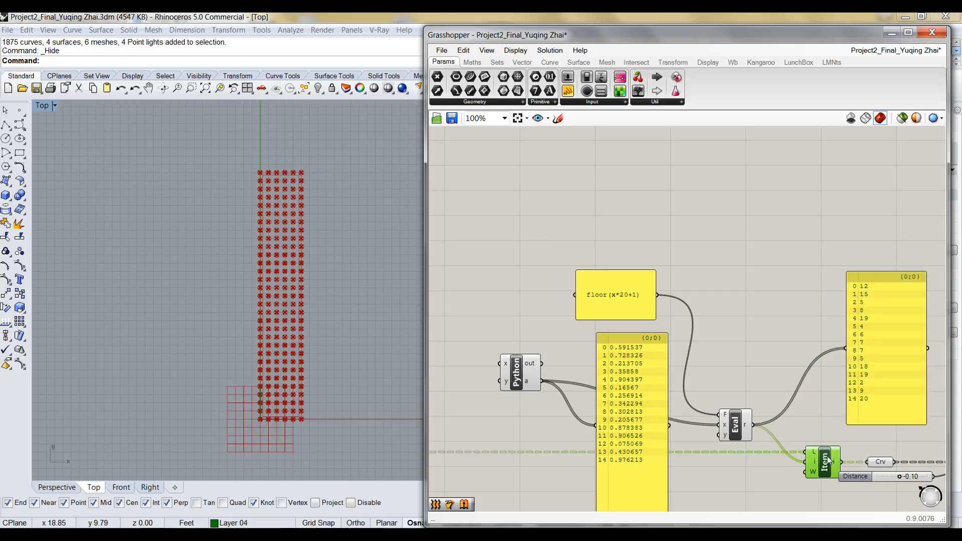
click(882, 463)
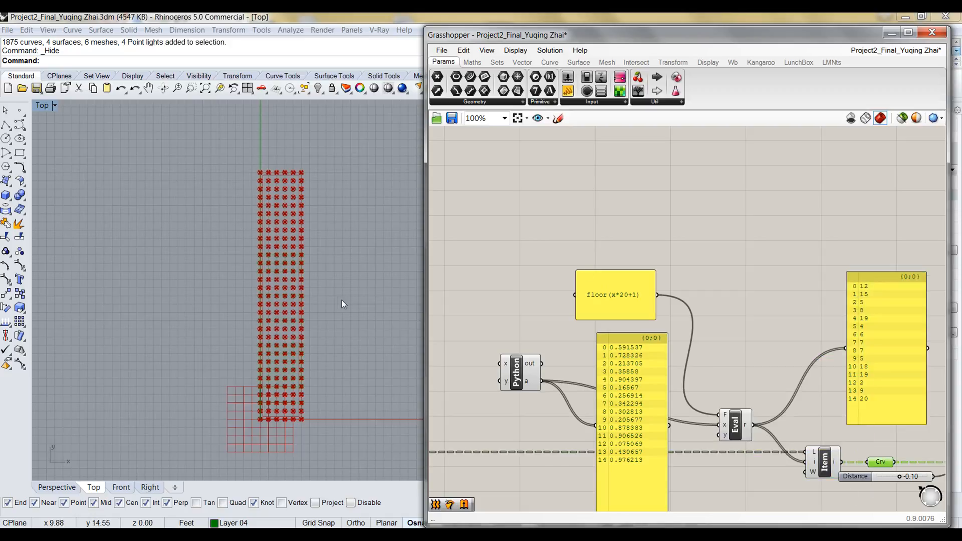
scroll(301, 270, up, 3)
scroll(298, 270, up, 2)
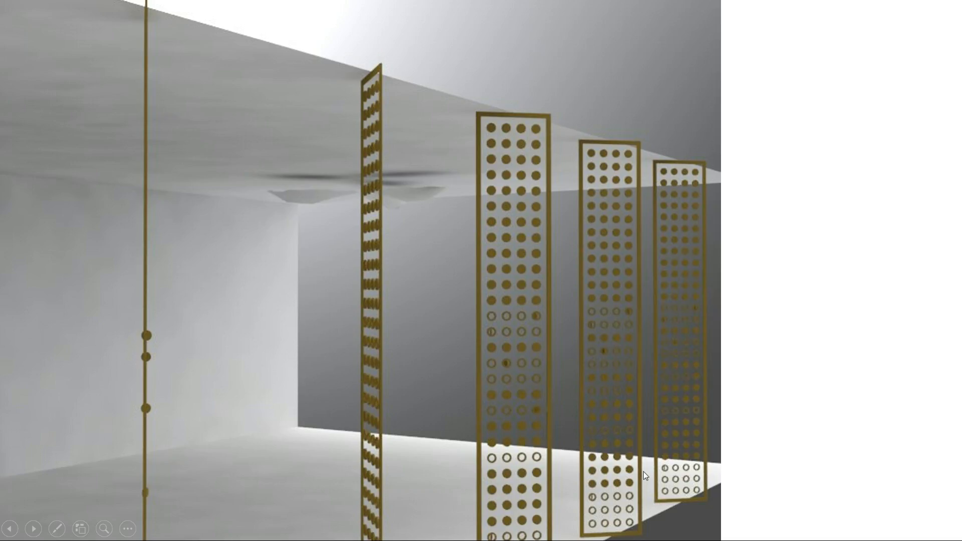
click(635, 443)
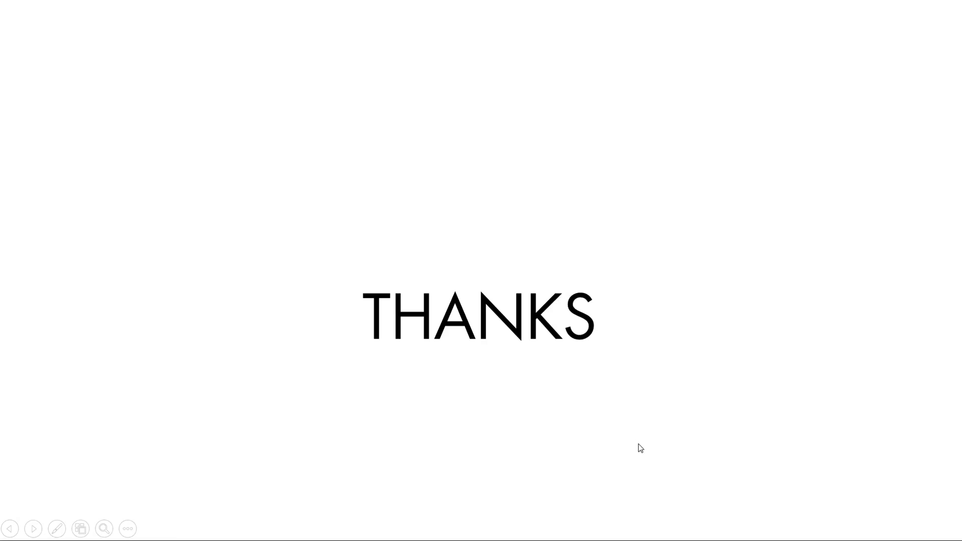